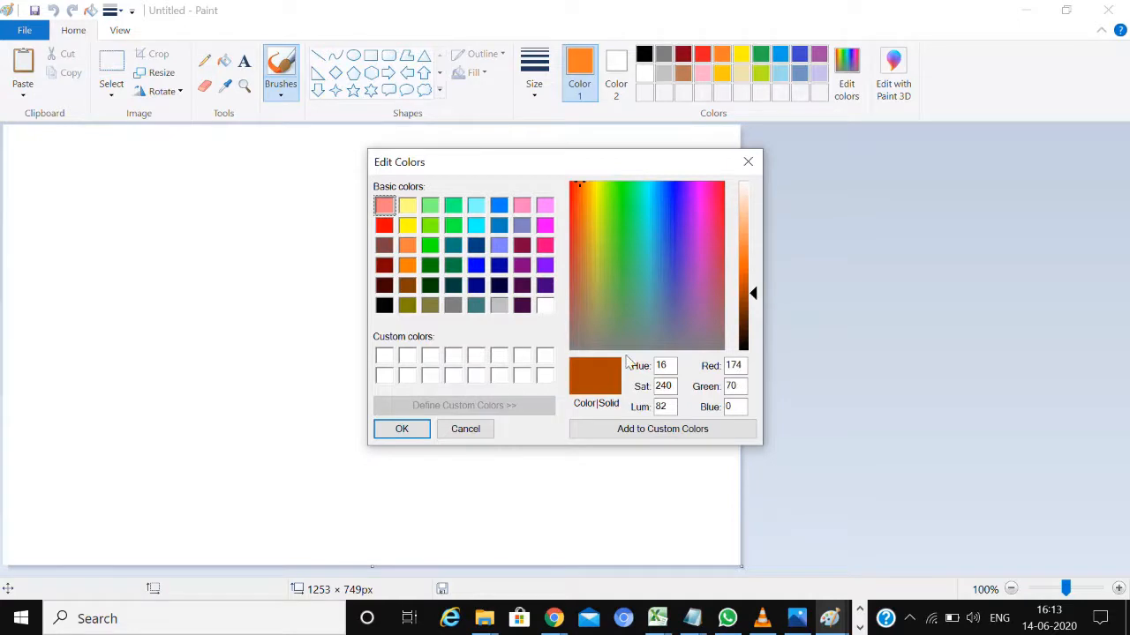
Apply the dark orange mix of red 174, green 70, blue 0 and fill the whole canvas with it
{"action": "left_click", "coordinate": [403, 429]}
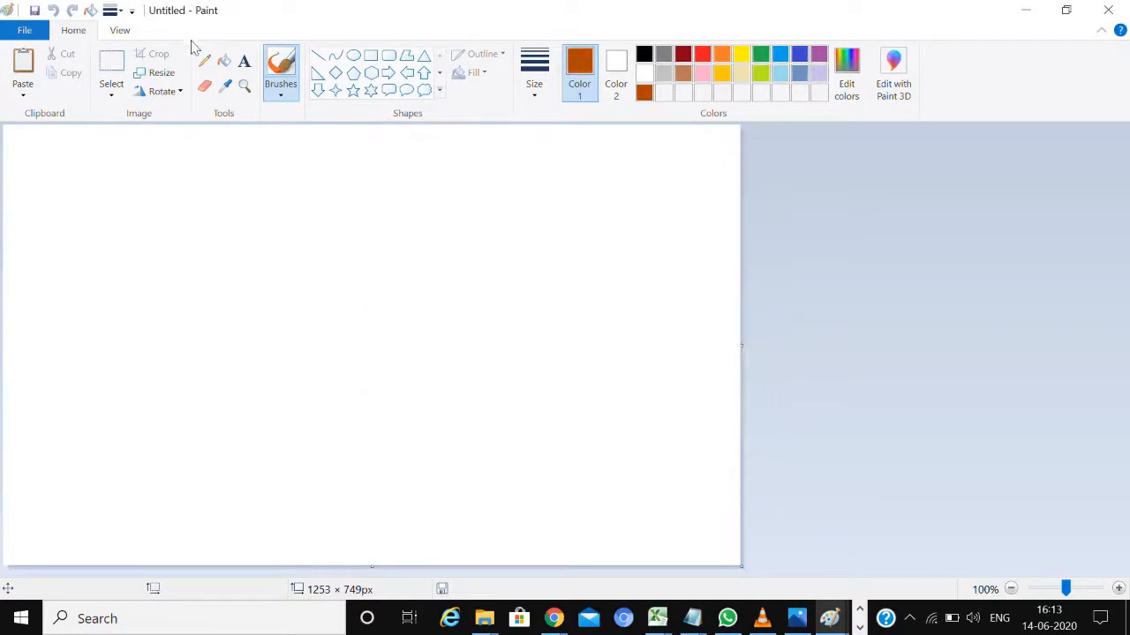
{"action": "left_click", "coordinate": [225, 60]}
{"action": "left_click", "coordinate": [303, 198]}
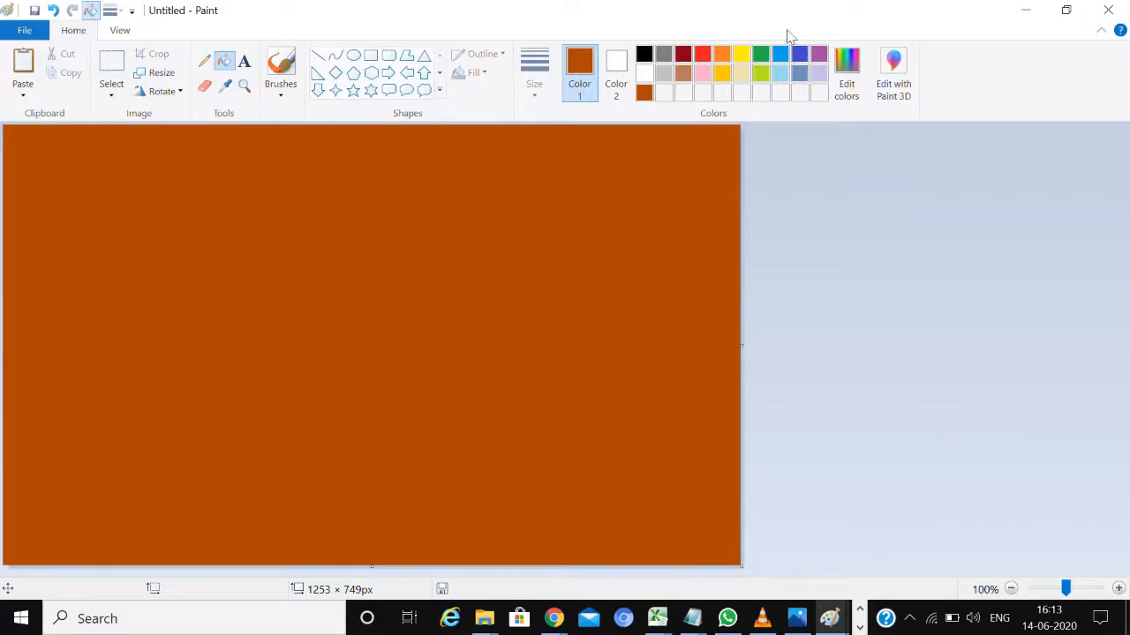
Draw a straight black horizon line across the full canvas width, about two thirds of the way down, and nudge it slightly lower
{"action": "left_click", "coordinate": [317, 56]}
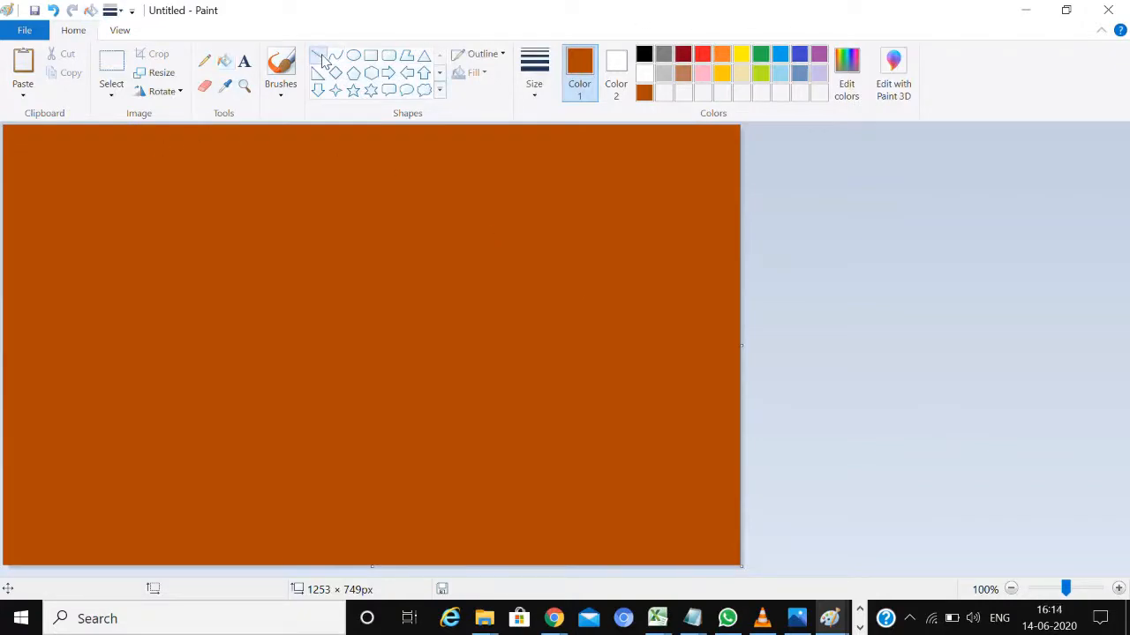
{"action": "left_click", "coordinate": [643, 58]}
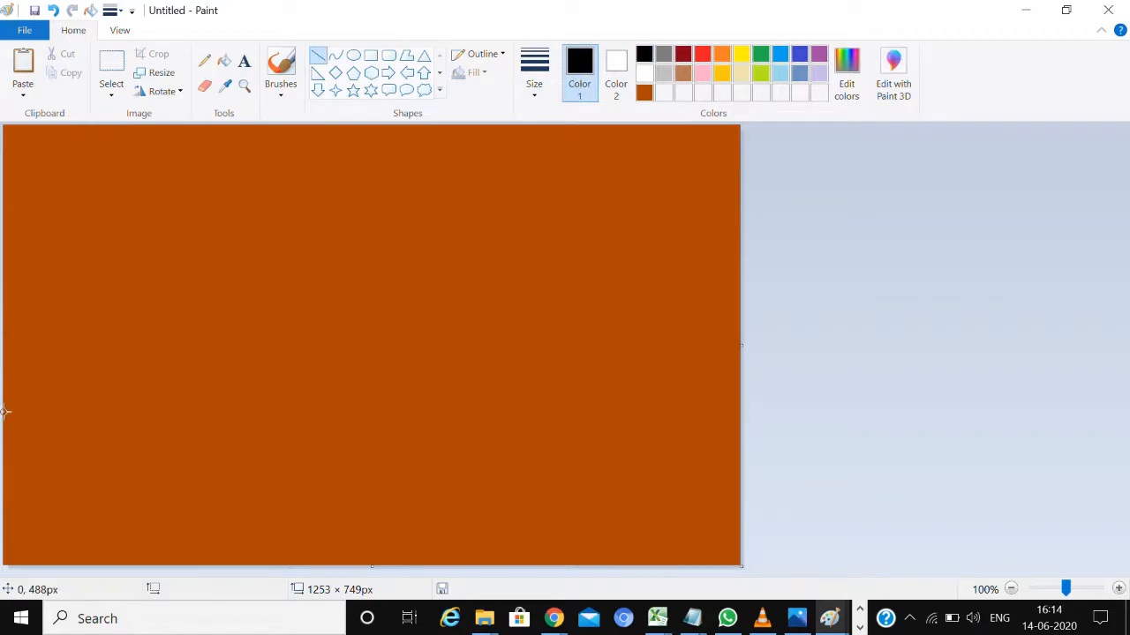
{"action": "left_click_drag", "start_coordinate": [4, 412], "coordinate": [780, 411]}
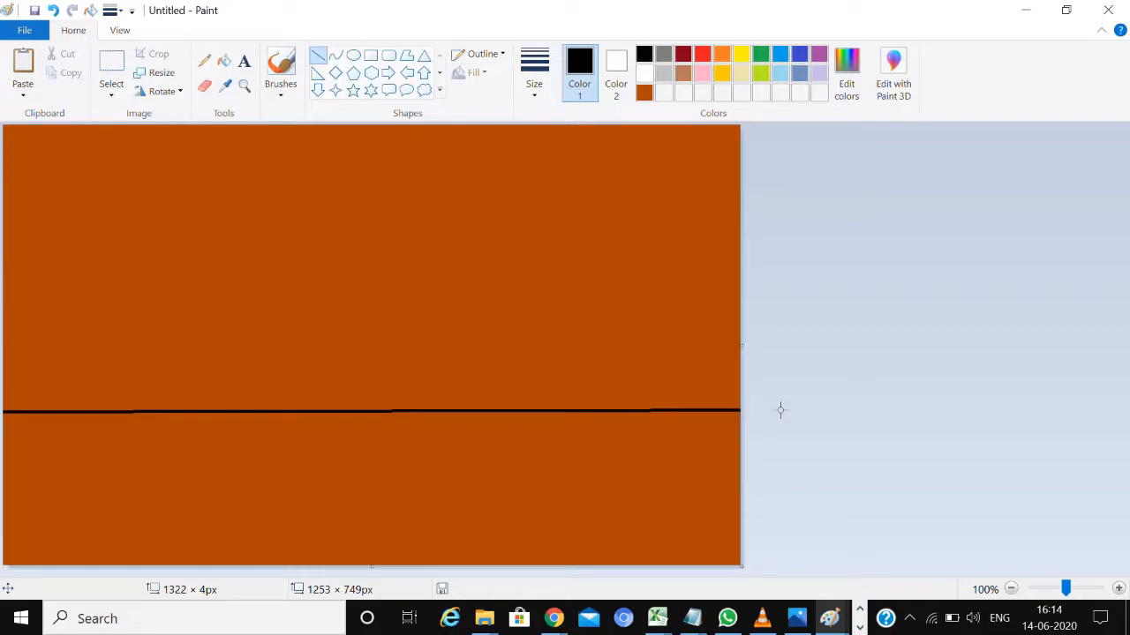
{"action": "left_click_drag", "start_coordinate": [775, 409], "coordinate": [780, 413]}
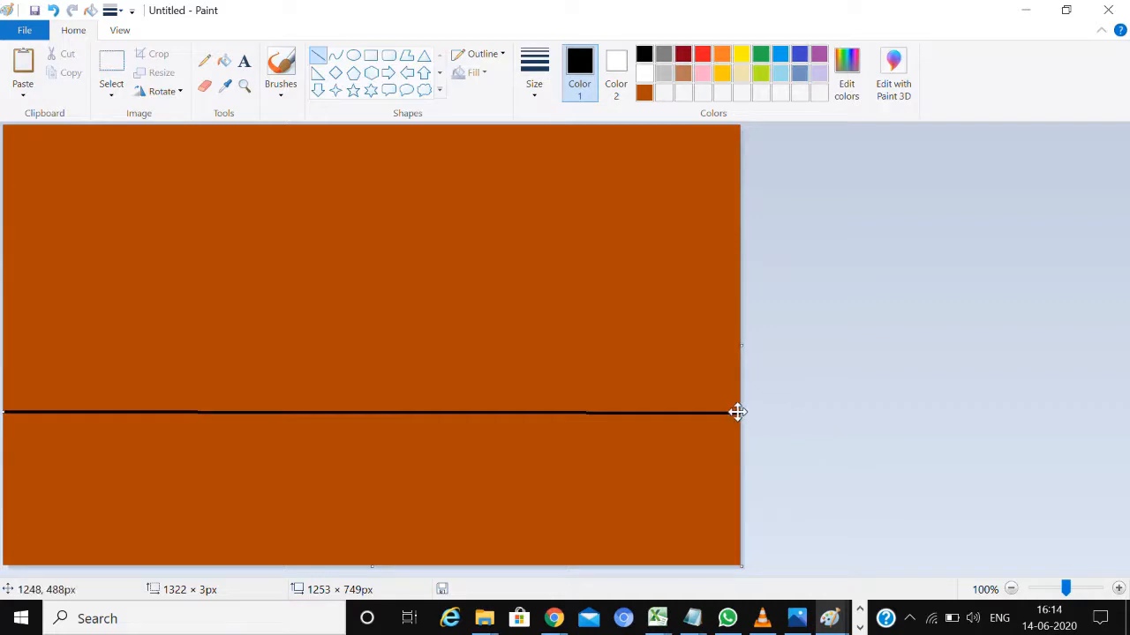
{"action": "mouse_move", "coordinate": [737, 412]}
{"action": "left_mouse_down"}
{"action": "mouse_move", "coordinate": [734, 401]}
{"action": "mouse_move", "coordinate": [736, 415]}
{"action": "left_mouse_up"}
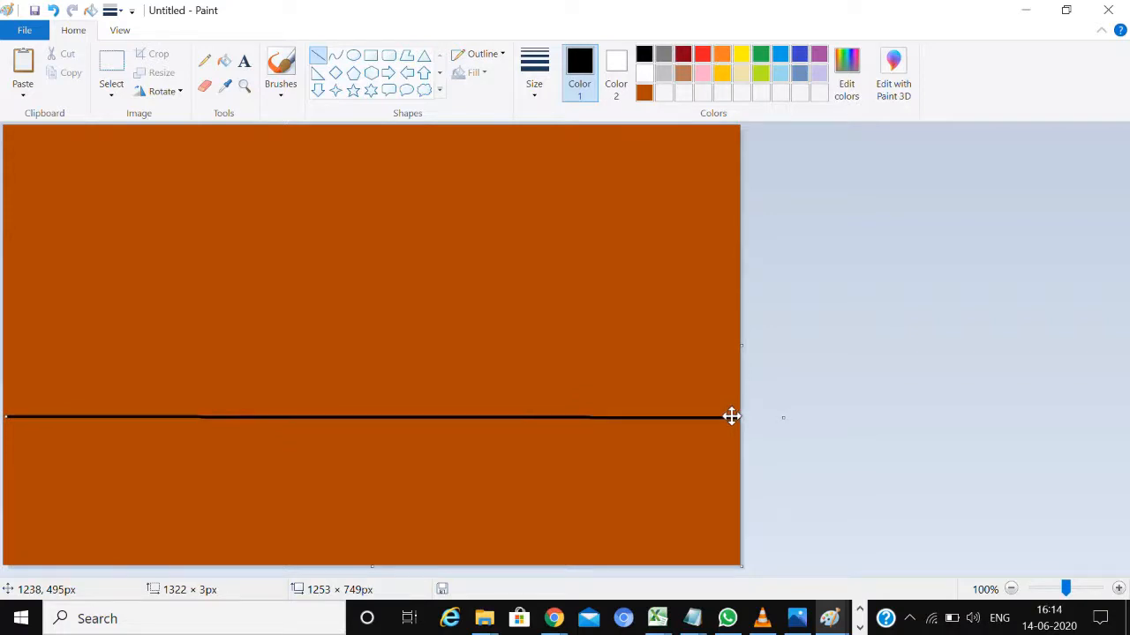
{"action": "left_click", "coordinate": [985, 260]}
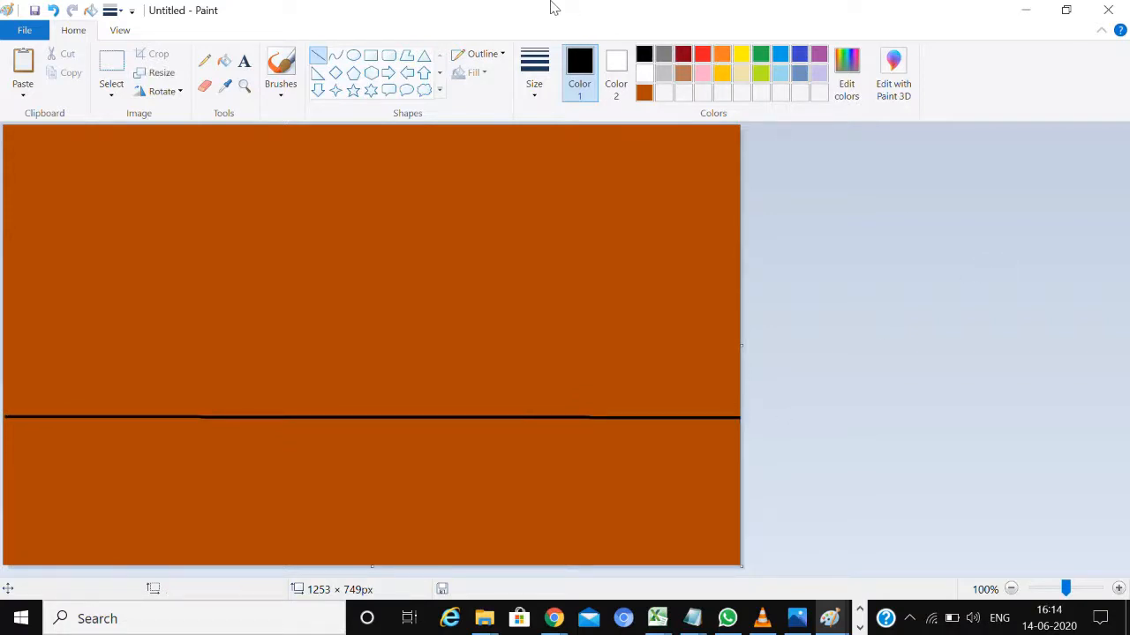
Draw a gold ellipse of about 291 × 260 px above the middle of the horizon line and fill it with gold
{"action": "left_click", "coordinate": [722, 75]}
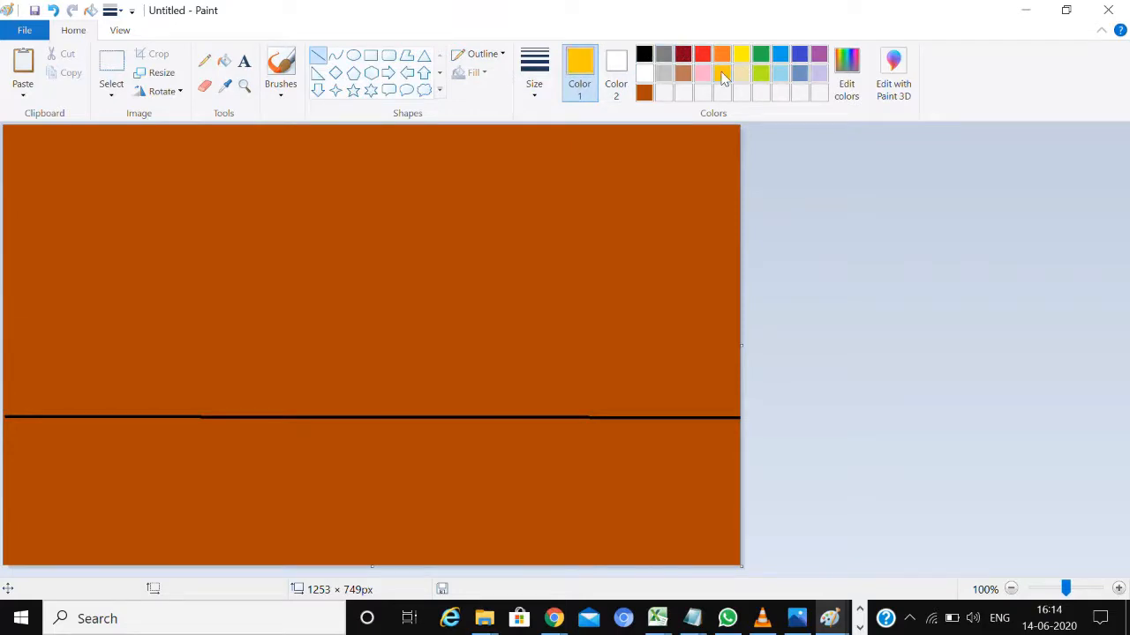
{"action": "left_click", "coordinate": [353, 55]}
{"action": "left_click_drag", "start_coordinate": [298, 157], "coordinate": [468, 312]}
{"action": "left_click_drag", "start_coordinate": [390, 270], "coordinate": [387, 274]}
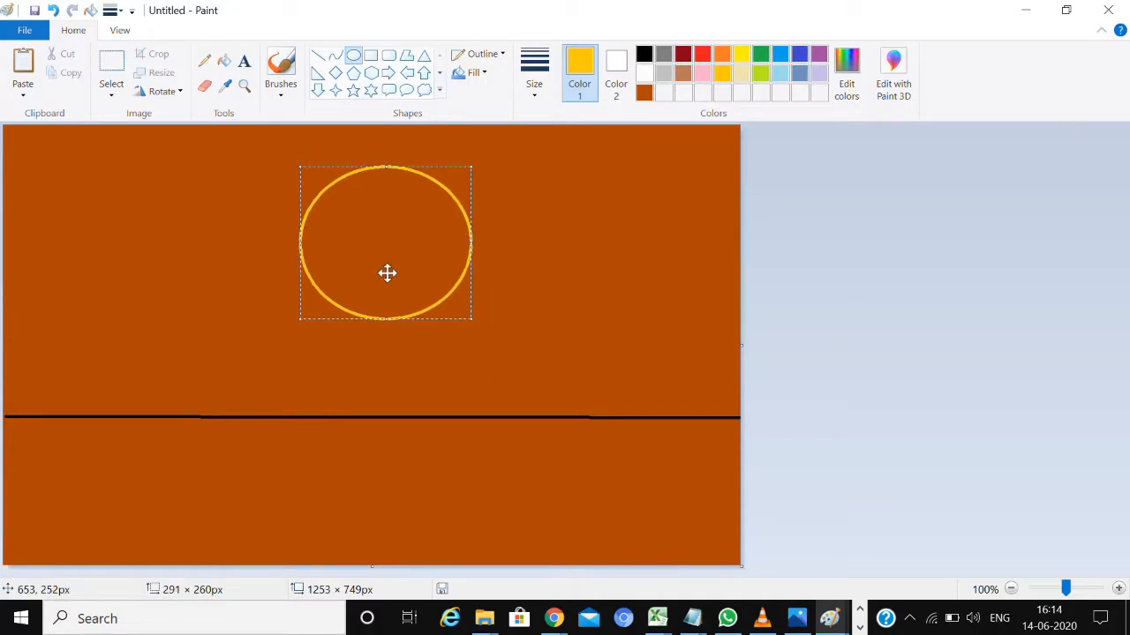
{"action": "left_click", "coordinate": [223, 67]}
{"action": "left_click", "coordinate": [422, 257]}
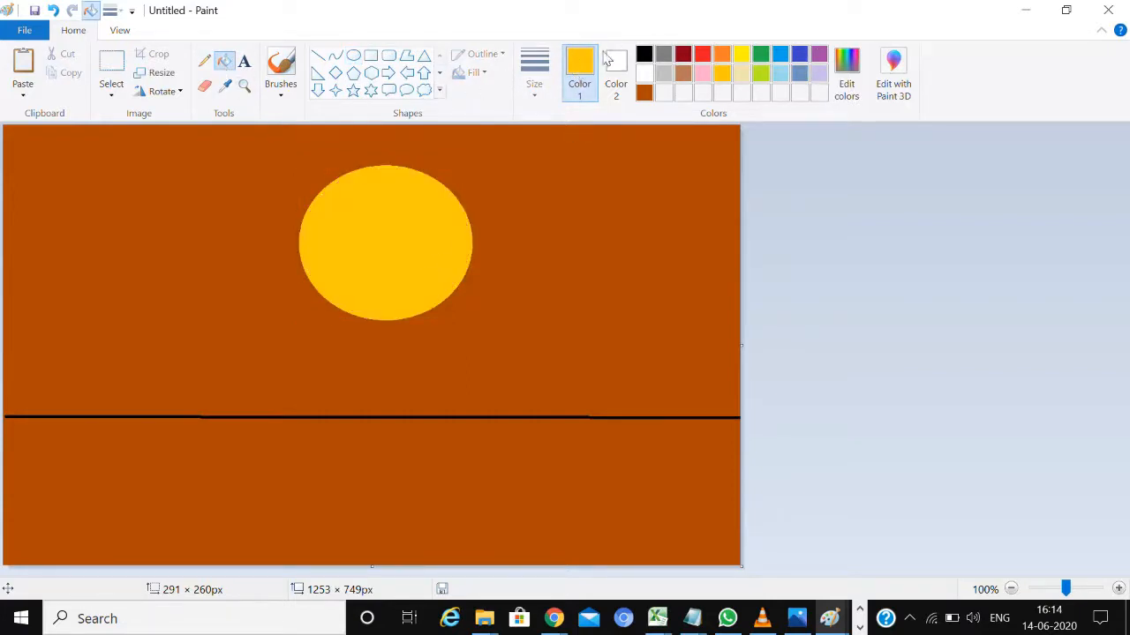
Outline a hill with its mirrored reflection at each end of the horizon, using the Pencil in black at the thickest size
{"action": "left_click", "coordinate": [645, 55]}
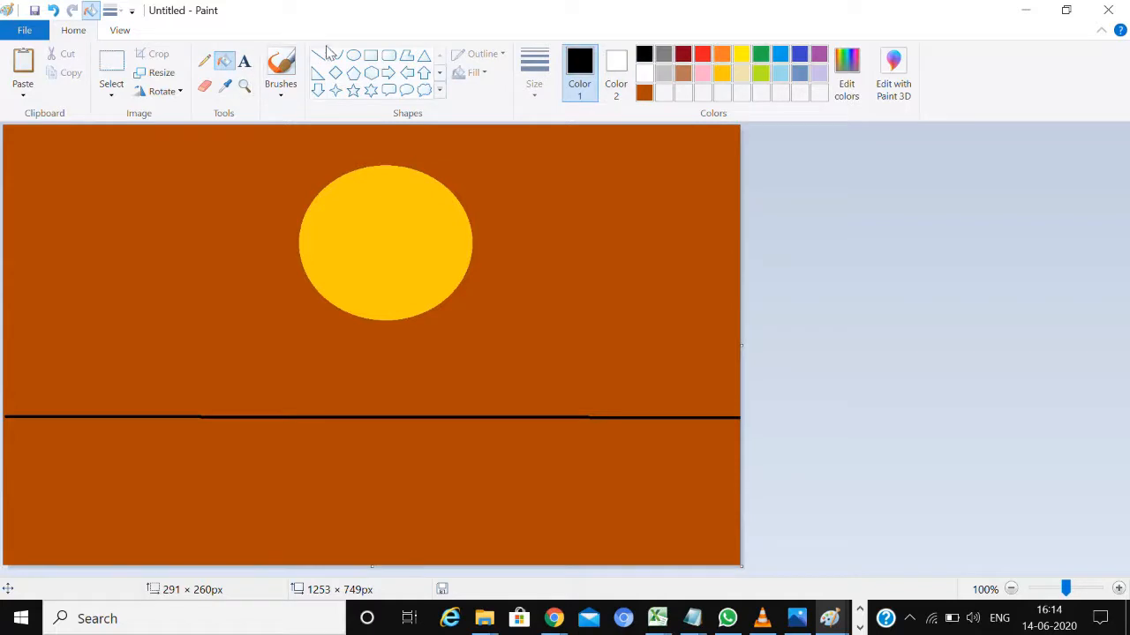
{"action": "left_click", "coordinate": [319, 55]}
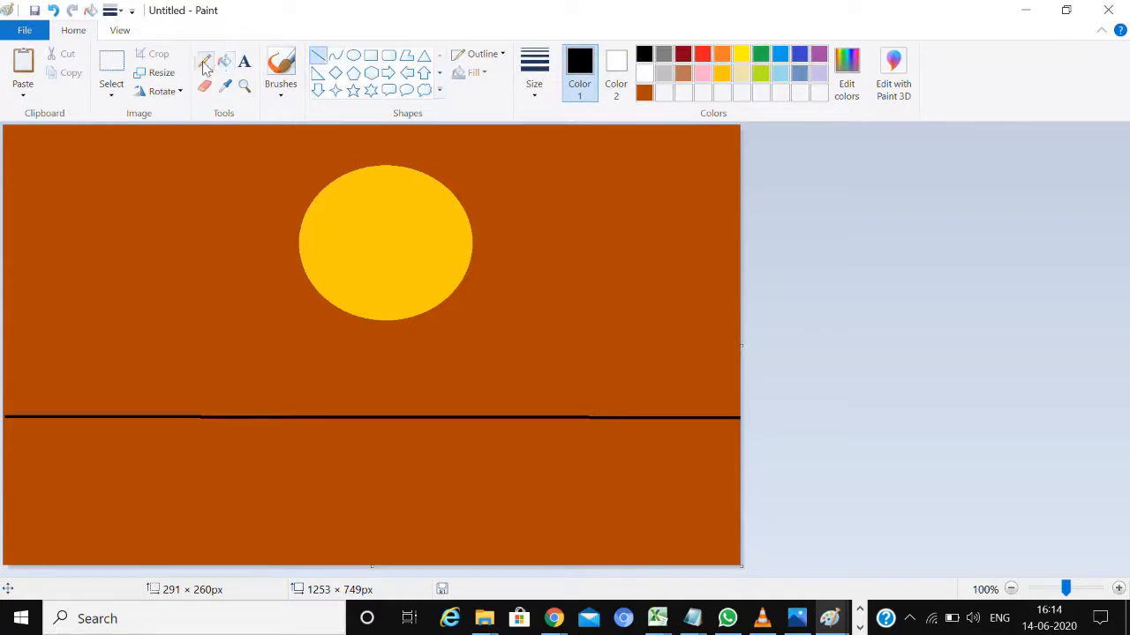
{"action": "left_click", "coordinate": [204, 61]}
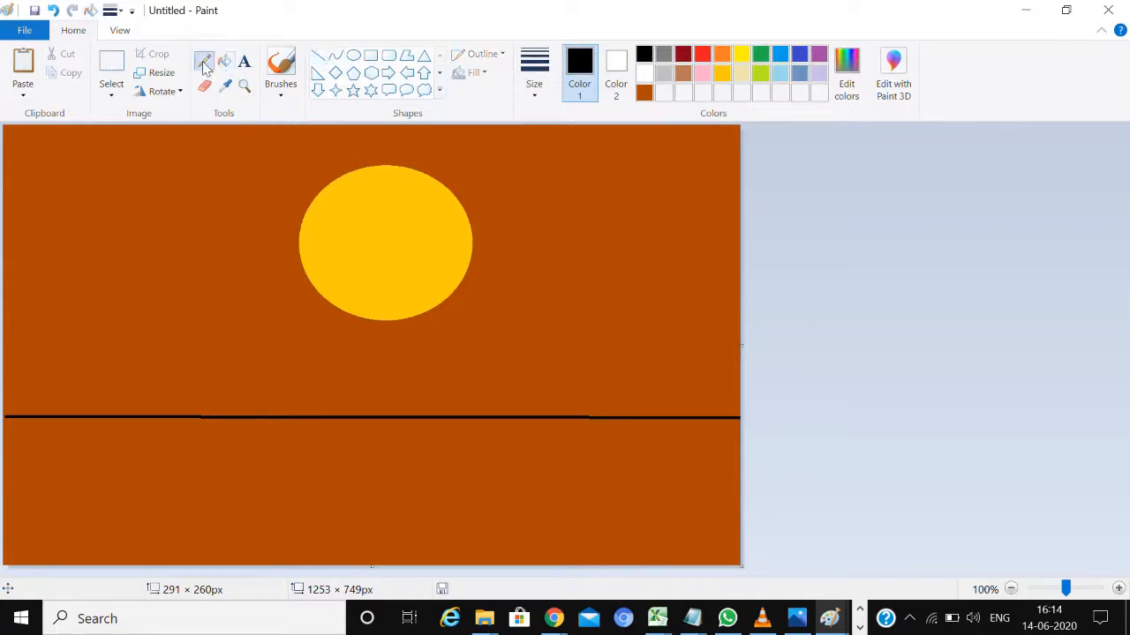
{"action": "left_click", "coordinate": [531, 92]}
{"action": "left_click", "coordinate": [532, 227]}
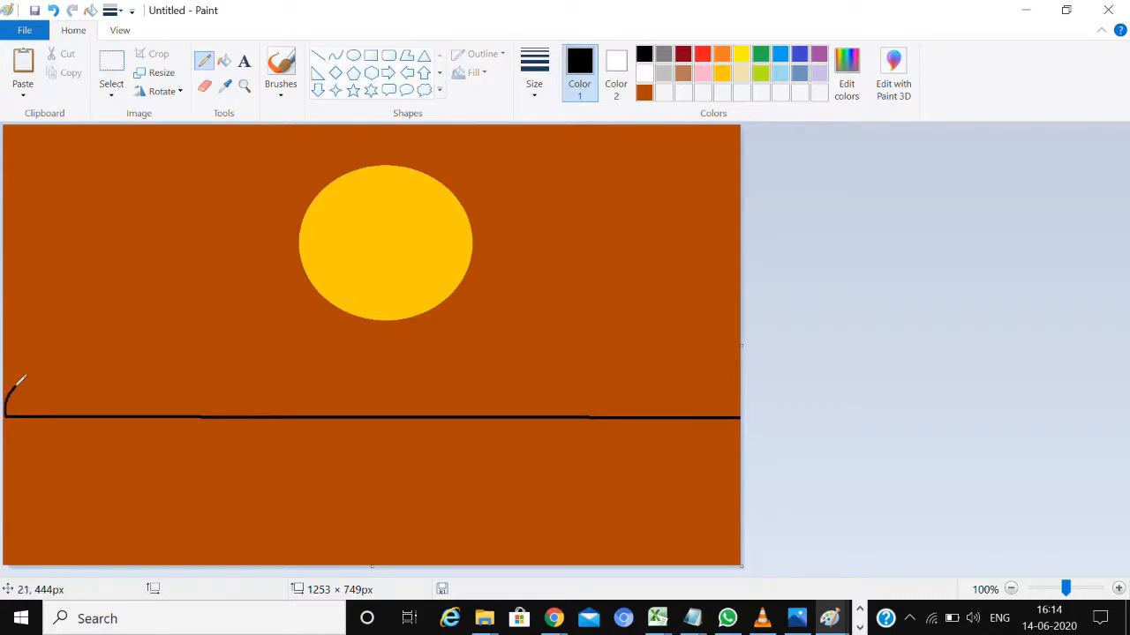
{"action": "mouse_move", "coordinate": [36, 370]}
{"action": "left_mouse_down"}
{"action": "mouse_move", "coordinate": [104, 314]}
{"action": "mouse_move", "coordinate": [138, 310]}
{"action": "mouse_move", "coordinate": [225, 346]}
{"action": "mouse_move", "coordinate": [305, 398]}
{"action": "left_mouse_up"}
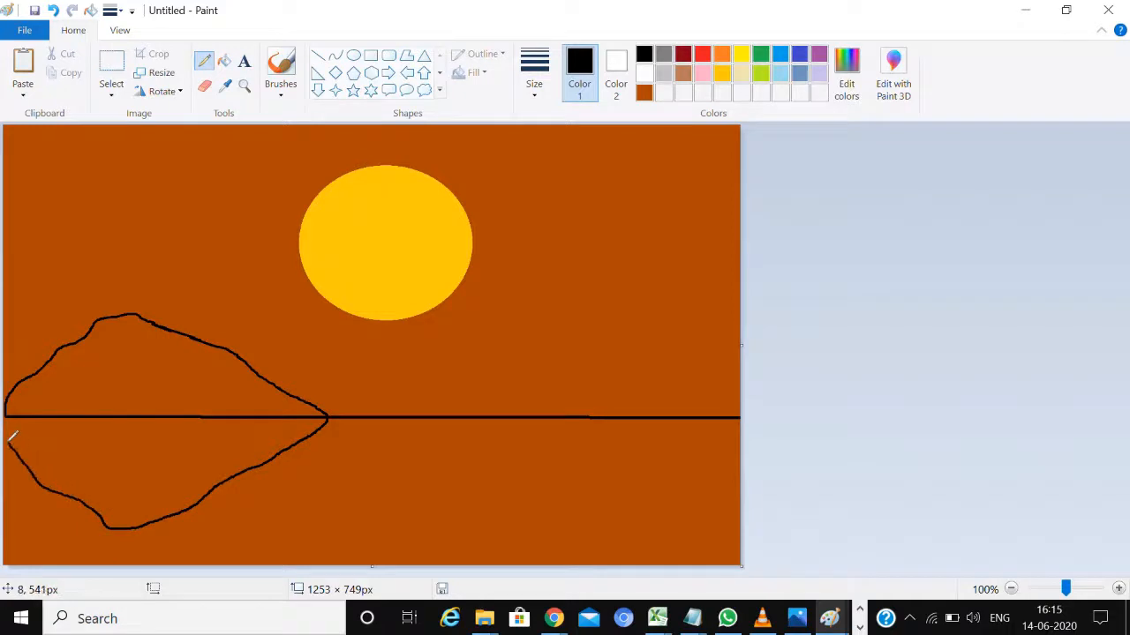
{"action": "left_click_drag", "start_coordinate": [11, 435], "coordinate": [2, 426]}
{"action": "mouse_move", "coordinate": [601, 350]}
{"action": "left_mouse_down"}
{"action": "mouse_move", "coordinate": [749, 313]}
{"action": "mouse_move", "coordinate": [751, 325]}
{"action": "left_mouse_up"}
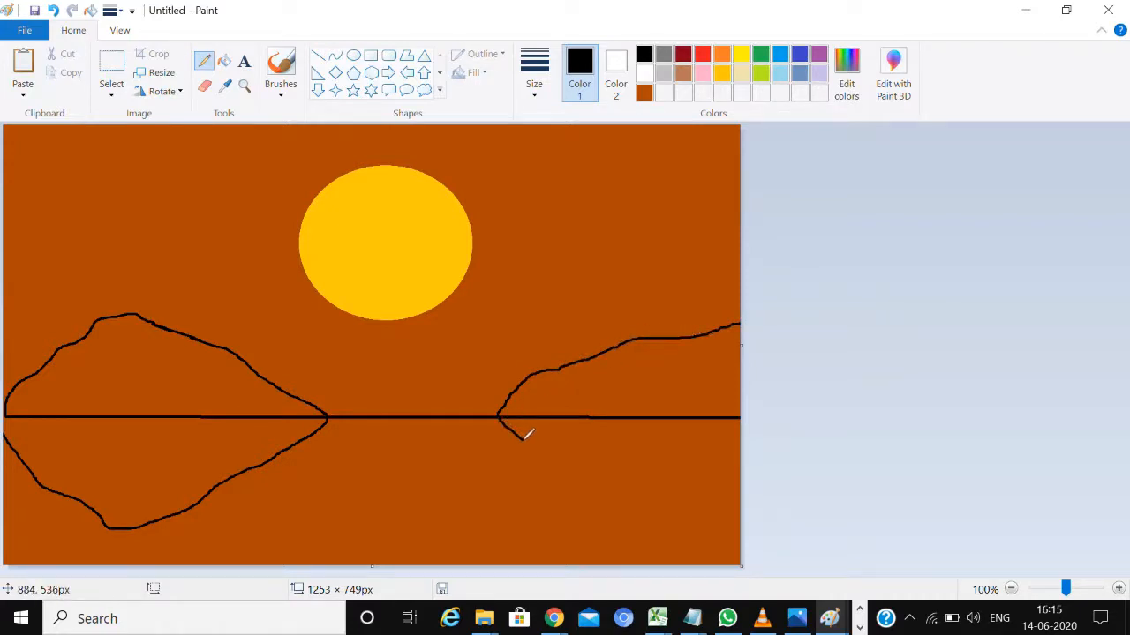
{"action": "mouse_move", "coordinate": [527, 433]}
{"action": "left_mouse_down"}
{"action": "mouse_move", "coordinate": [653, 504]}
{"action": "mouse_move", "coordinate": [751, 519]}
{"action": "left_mouse_up"}
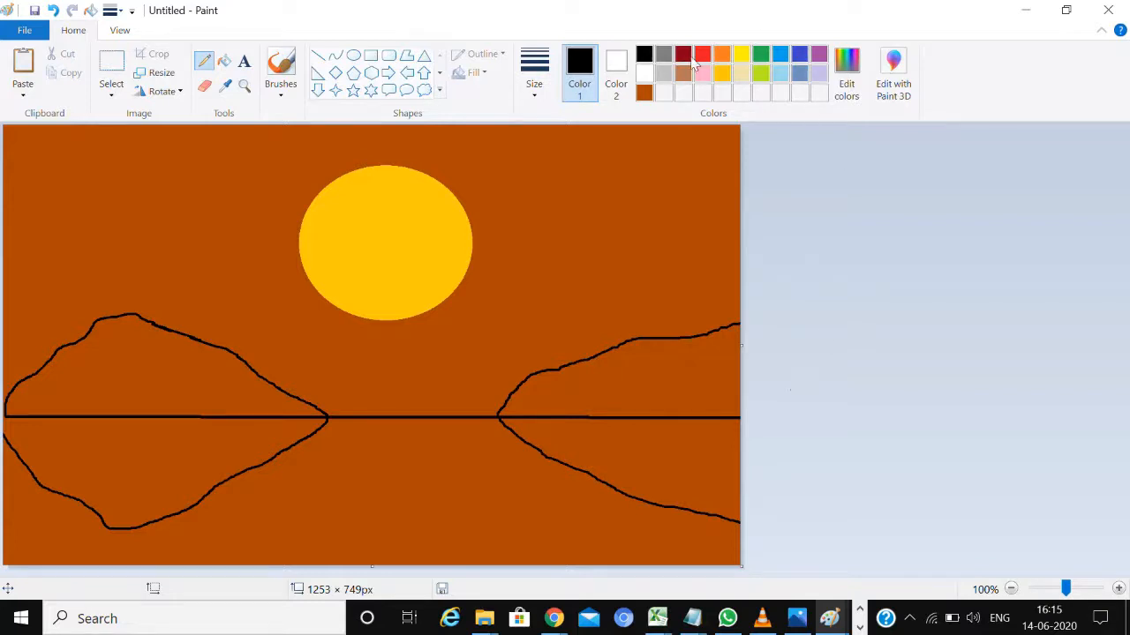
Draw a straight dark grey line over the black horizon line across the full canvas width
{"action": "left_click", "coordinate": [664, 56]}
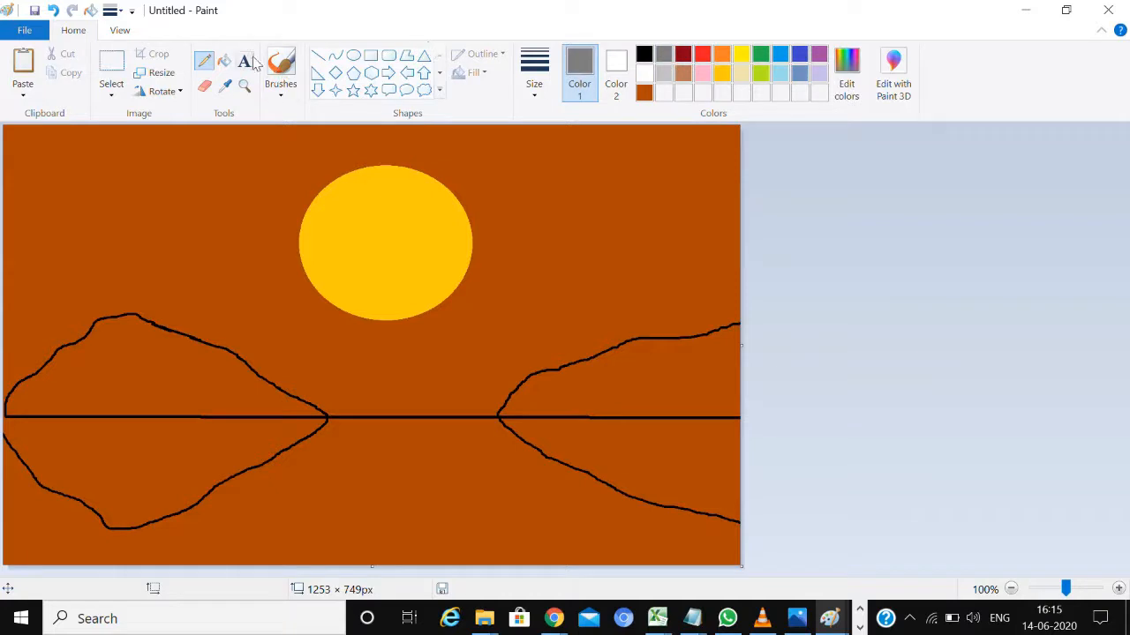
{"action": "left_click", "coordinate": [318, 54]}
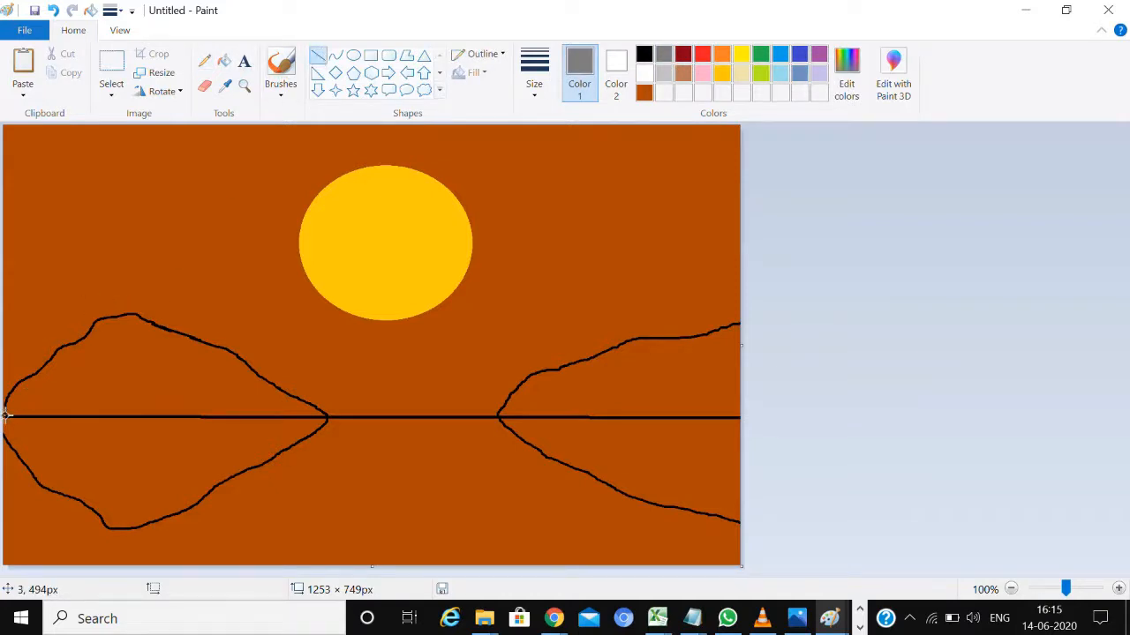
{"action": "left_click_drag", "start_coordinate": [6, 416], "coordinate": [740, 419]}
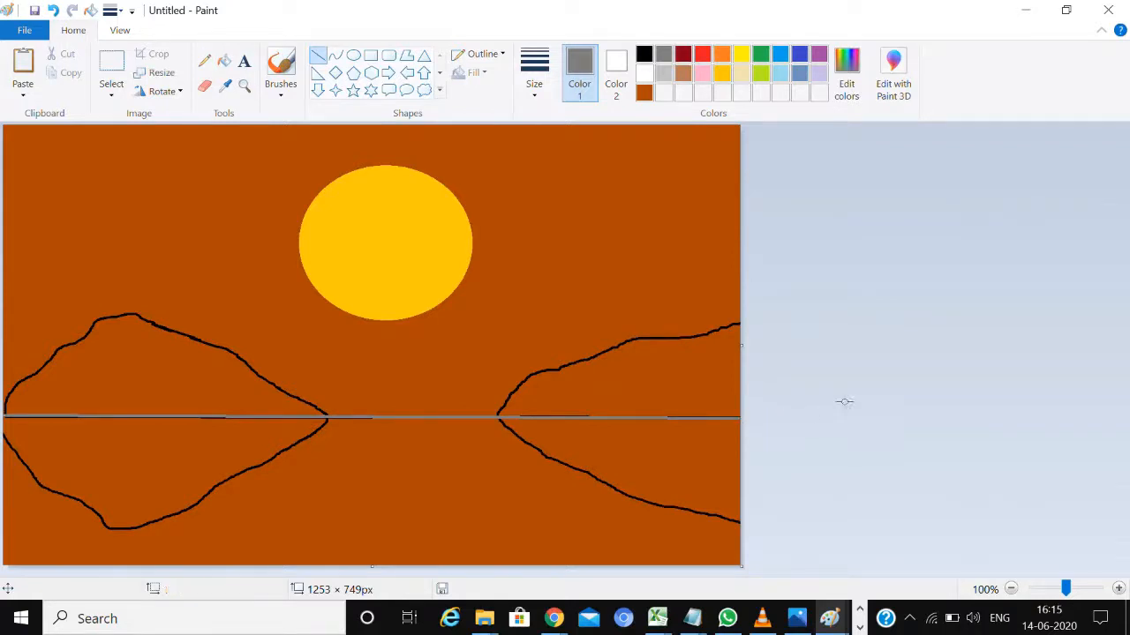
Fill the water area below the horizon, around the hill reflections, with the standard orange
{"action": "left_click", "coordinate": [722, 56]}
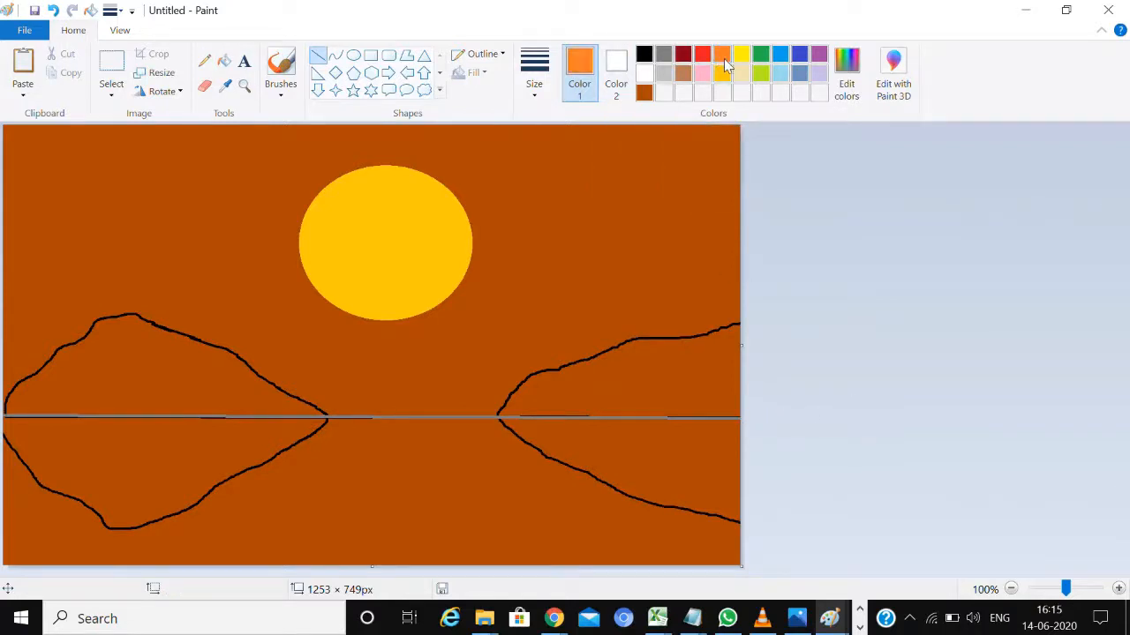
{"action": "left_click", "coordinate": [224, 60]}
{"action": "left_click", "coordinate": [392, 468]}
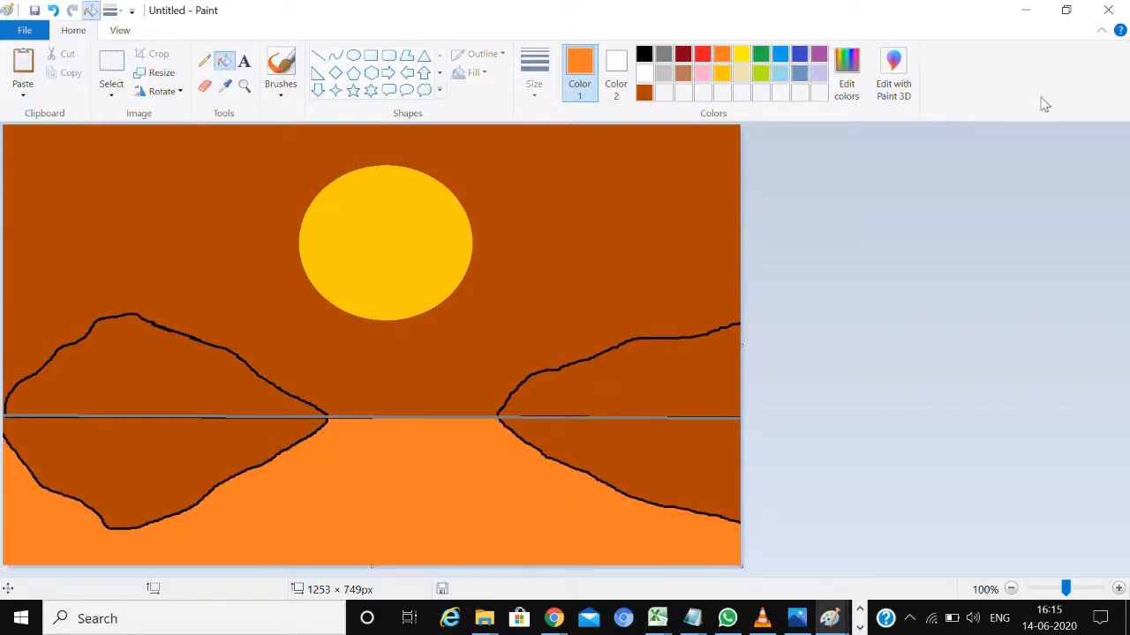
Mix a deeper orange of red 234, green 94, blue 0 and refill the water area with it
{"action": "left_click", "coordinate": [856, 92]}
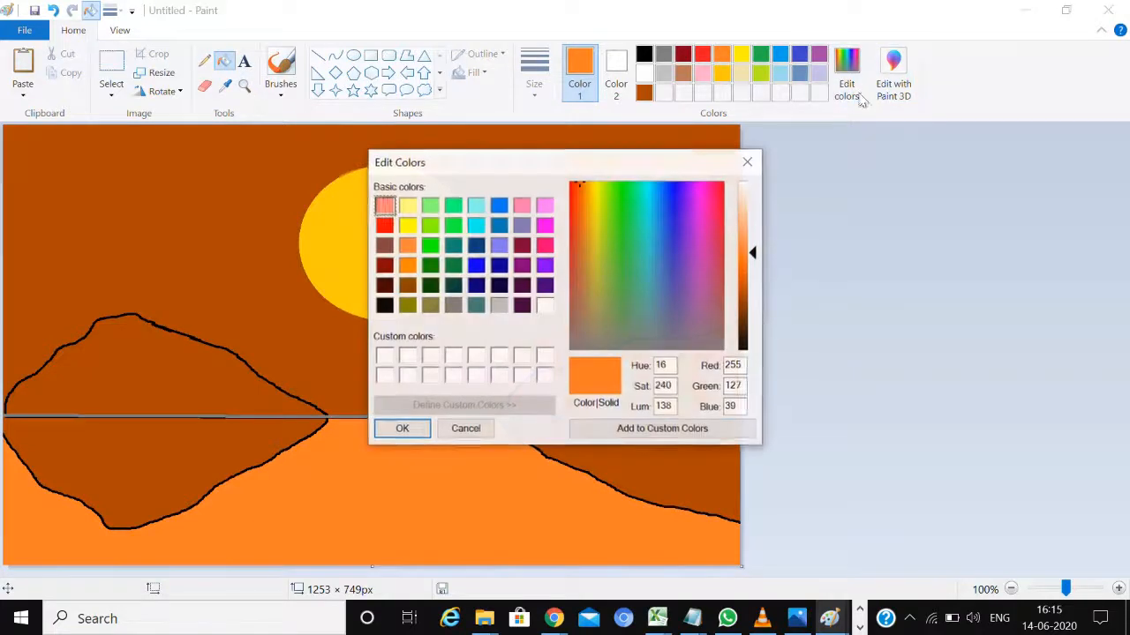
{"action": "left_click", "coordinate": [751, 272]}
{"action": "left_click", "coordinate": [748, 284]}
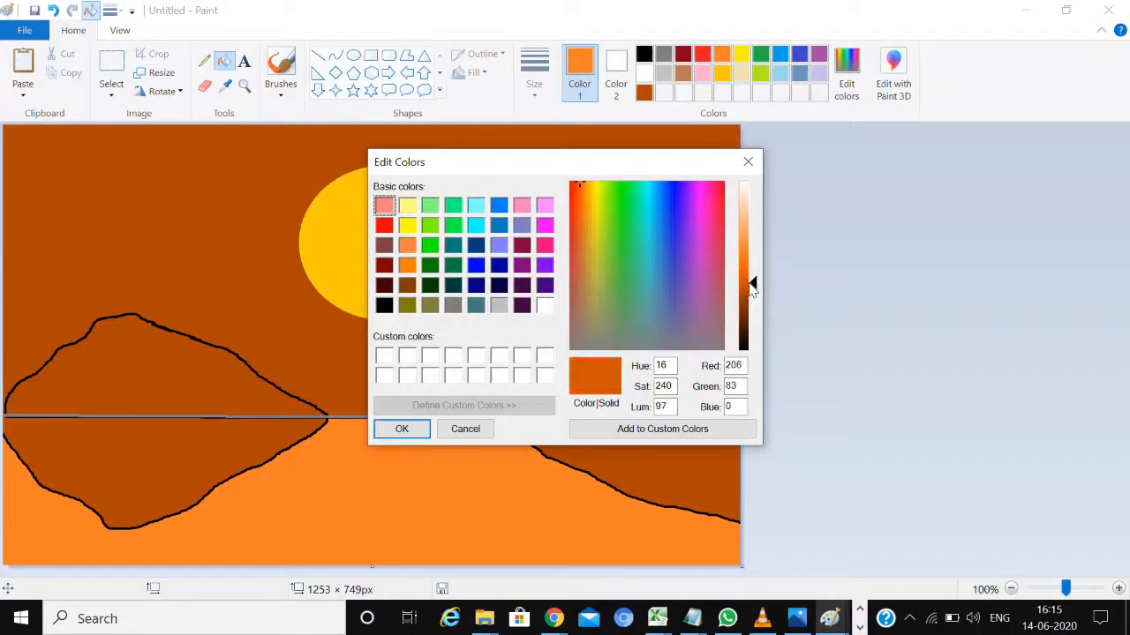
{"action": "left_click", "coordinate": [751, 276]}
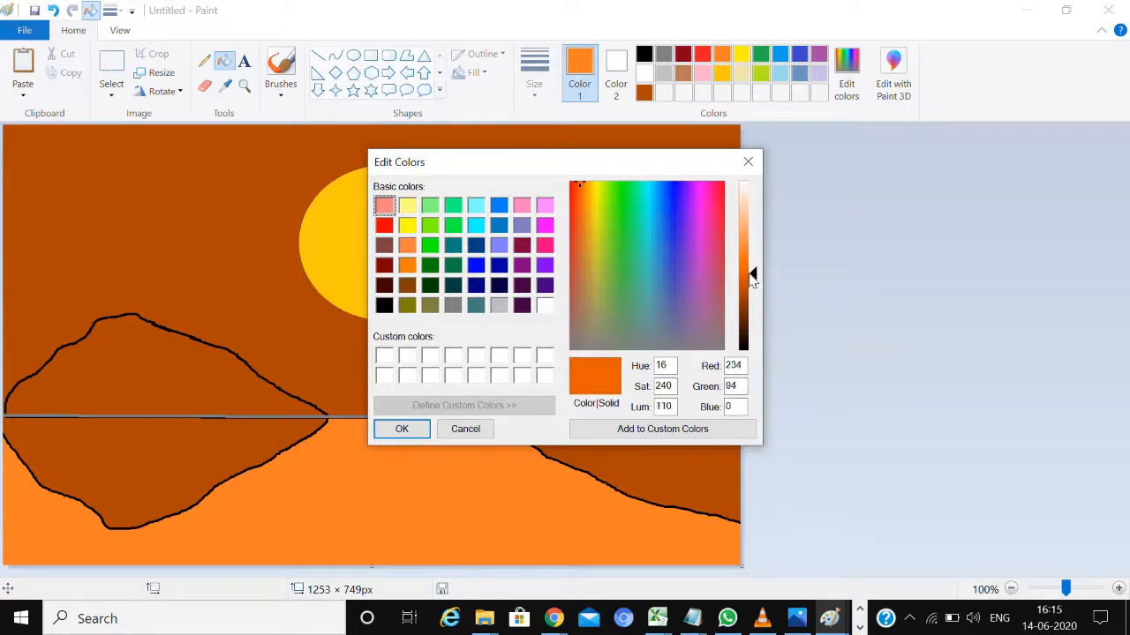
{"action": "left_click", "coordinate": [402, 428]}
{"action": "left_click", "coordinate": [399, 453]}
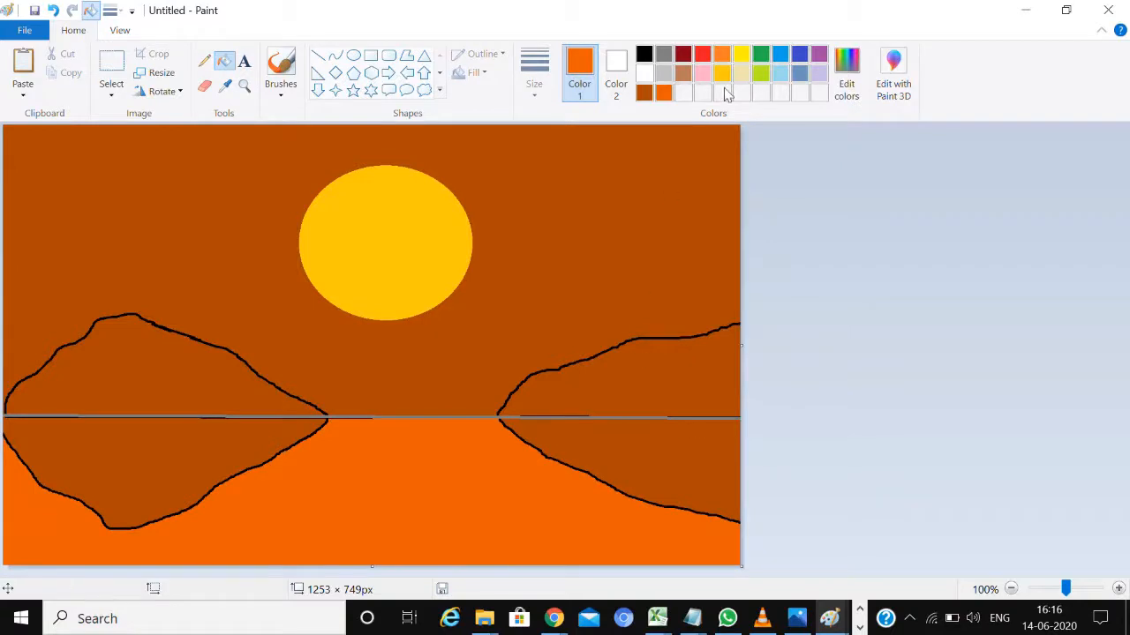
Fill both hills and both of their reflections with black
{"action": "left_click", "coordinate": [645, 55]}
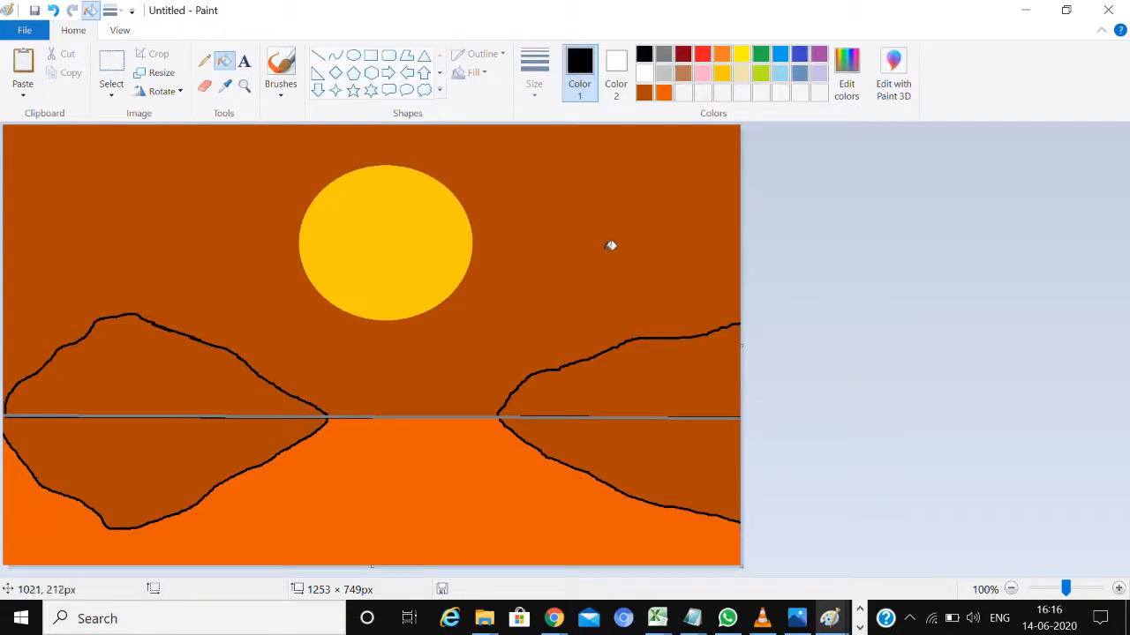
{"action": "left_click", "coordinate": [643, 439]}
{"action": "left_click", "coordinate": [663, 369]}
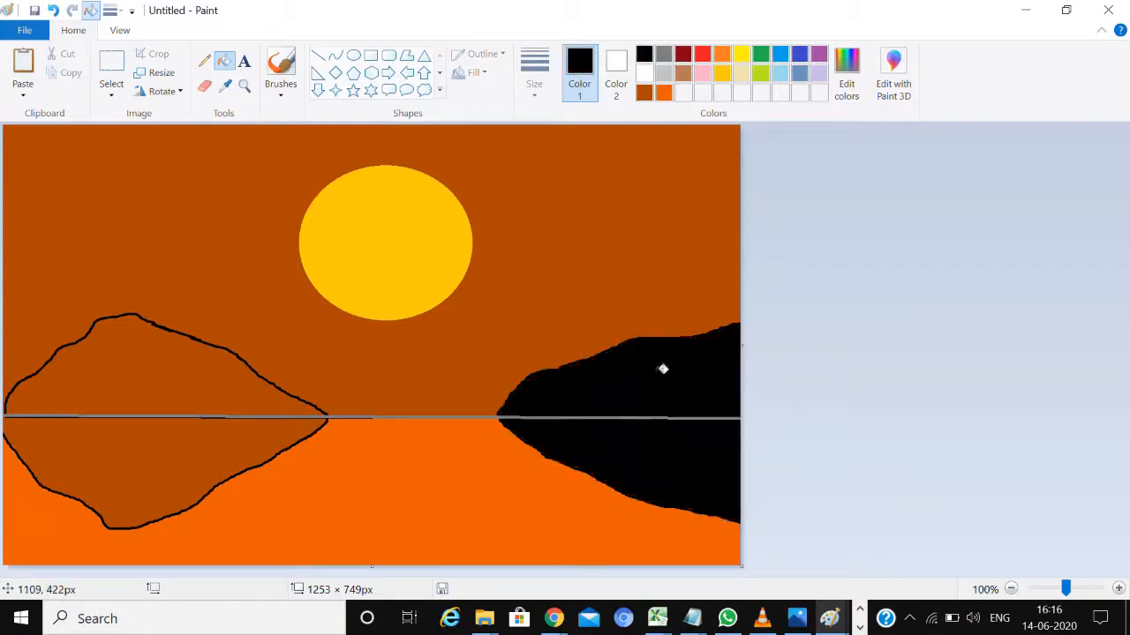
{"action": "left_click", "coordinate": [153, 379]}
{"action": "left_click", "coordinate": [143, 450]}
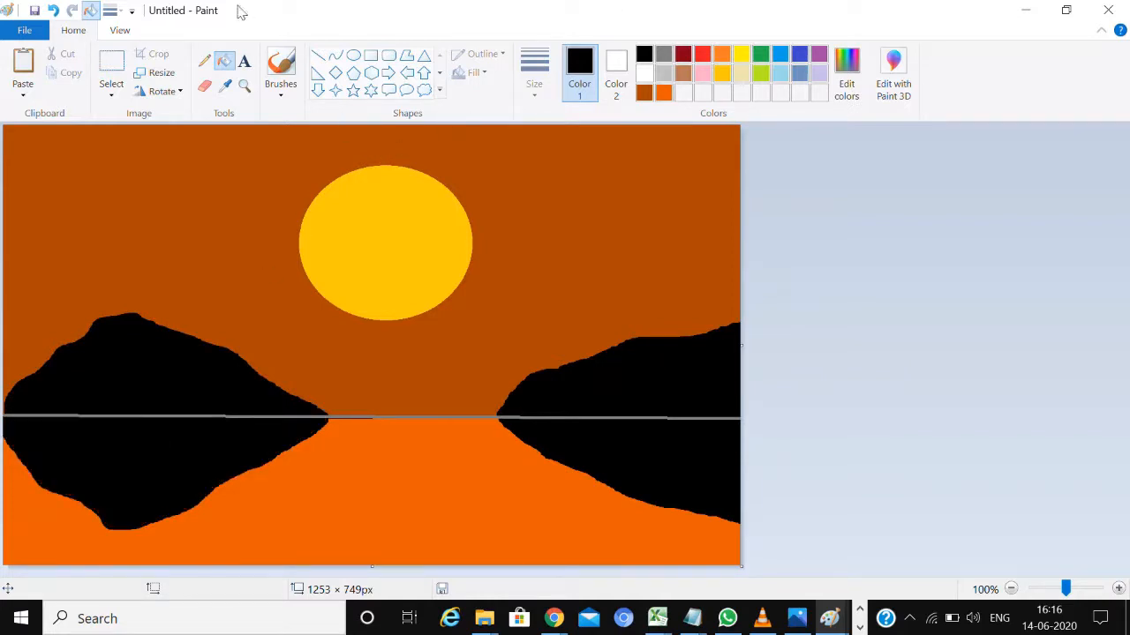
Paint short horizontal gold strokes with the Airbrush on the water directly beneath the sun as its reflection
{"action": "left_click", "coordinate": [281, 91]}
{"action": "left_click", "coordinate": [387, 122]}
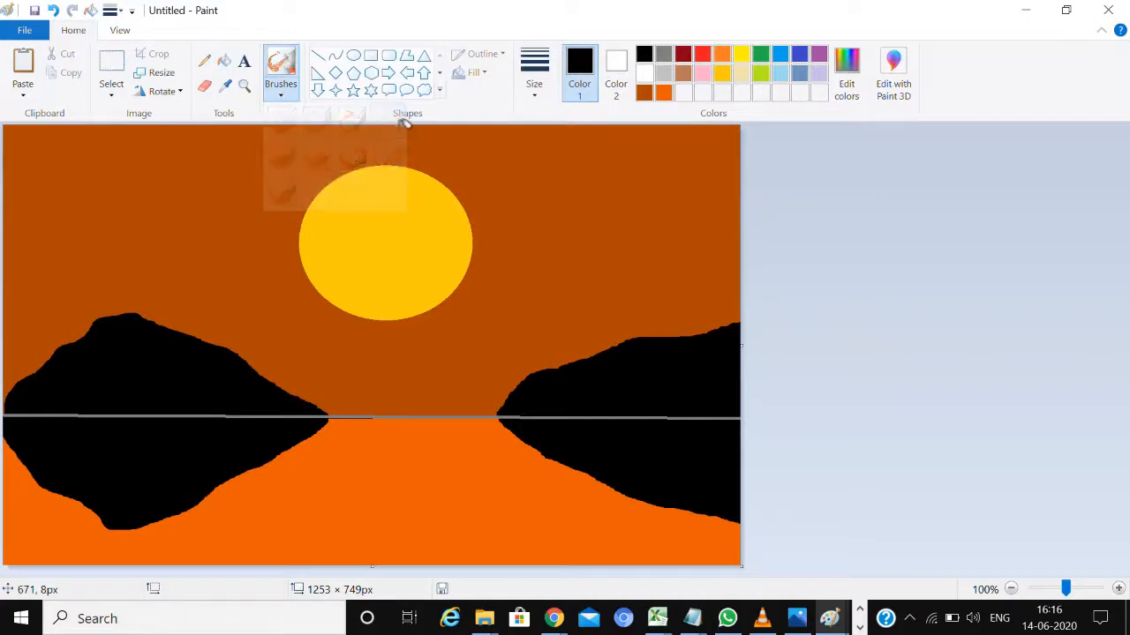
{"action": "left_click", "coordinate": [722, 73]}
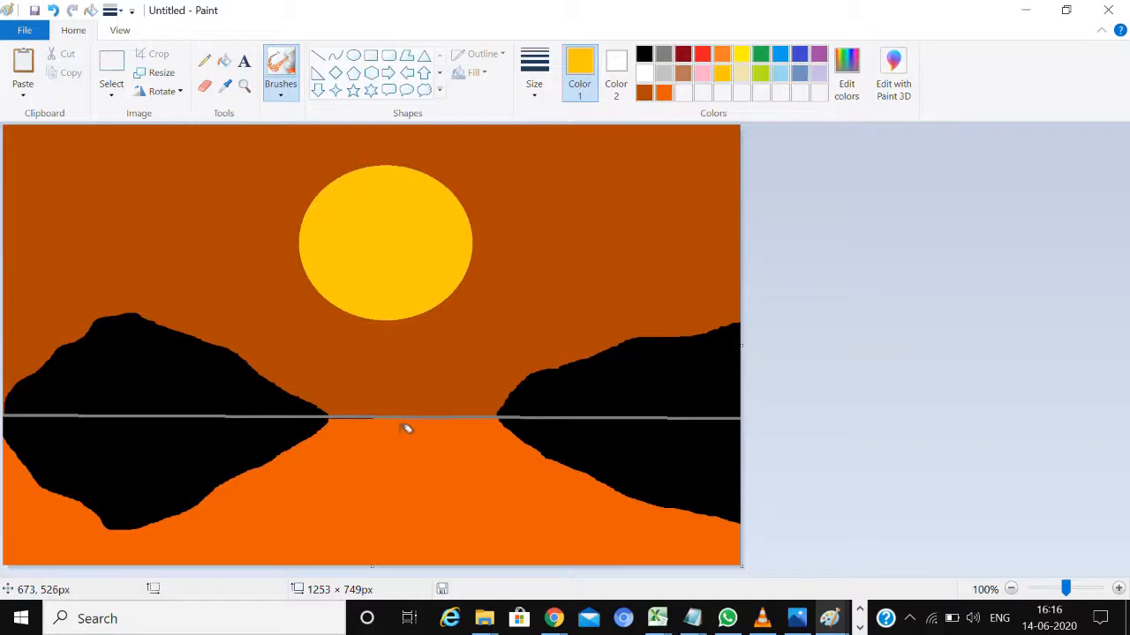
{"action": "mouse_move", "coordinate": [393, 451]}
{"action": "left_mouse_down"}
{"action": "mouse_move", "coordinate": [372, 441]}
{"action": "mouse_move", "coordinate": [420, 454]}
{"action": "mouse_move", "coordinate": [387, 457]}
{"action": "mouse_move", "coordinate": [413, 454]}
{"action": "mouse_move", "coordinate": [401, 461]}
{"action": "mouse_move", "coordinate": [432, 470]}
{"action": "mouse_move", "coordinate": [391, 473]}
{"action": "left_mouse_up"}
{"action": "left_click_drag", "start_coordinate": [385, 428], "coordinate": [426, 421]}
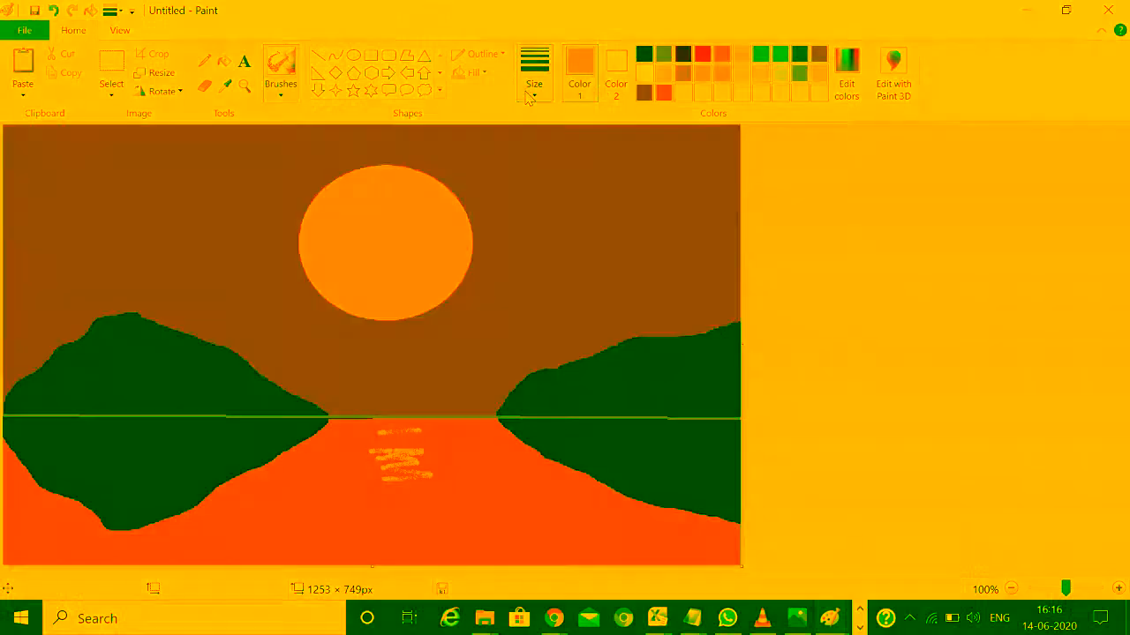
Soften the sun's edge all the way around with gold Airbrush strokes at the thickest brush size
{"action": "left_click", "coordinate": [529, 93]}
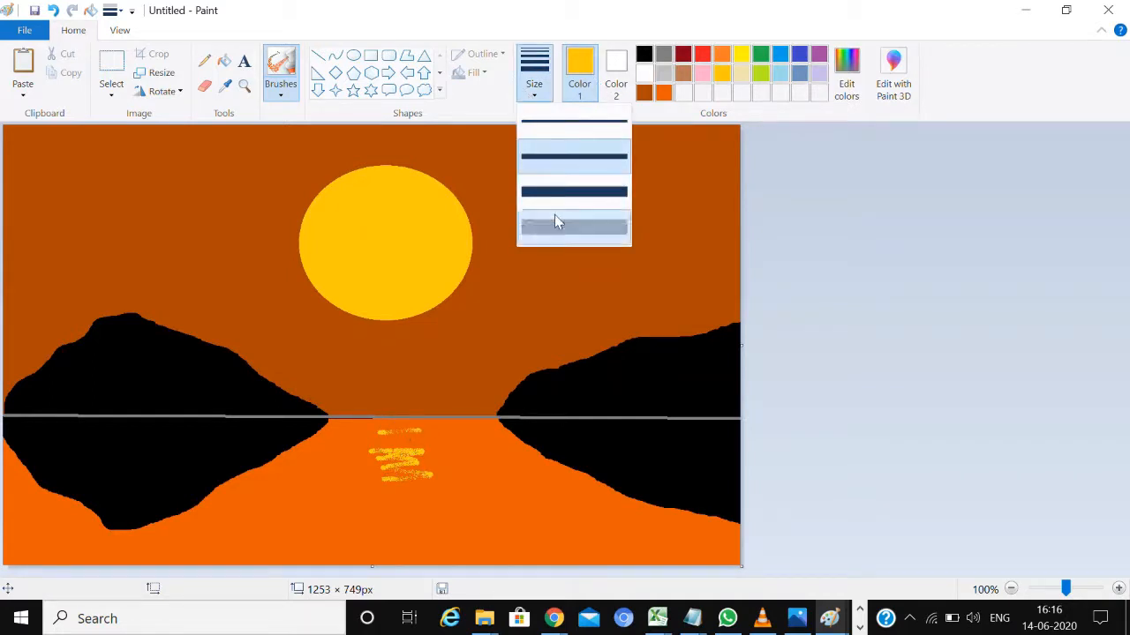
{"action": "left_click", "coordinate": [554, 219]}
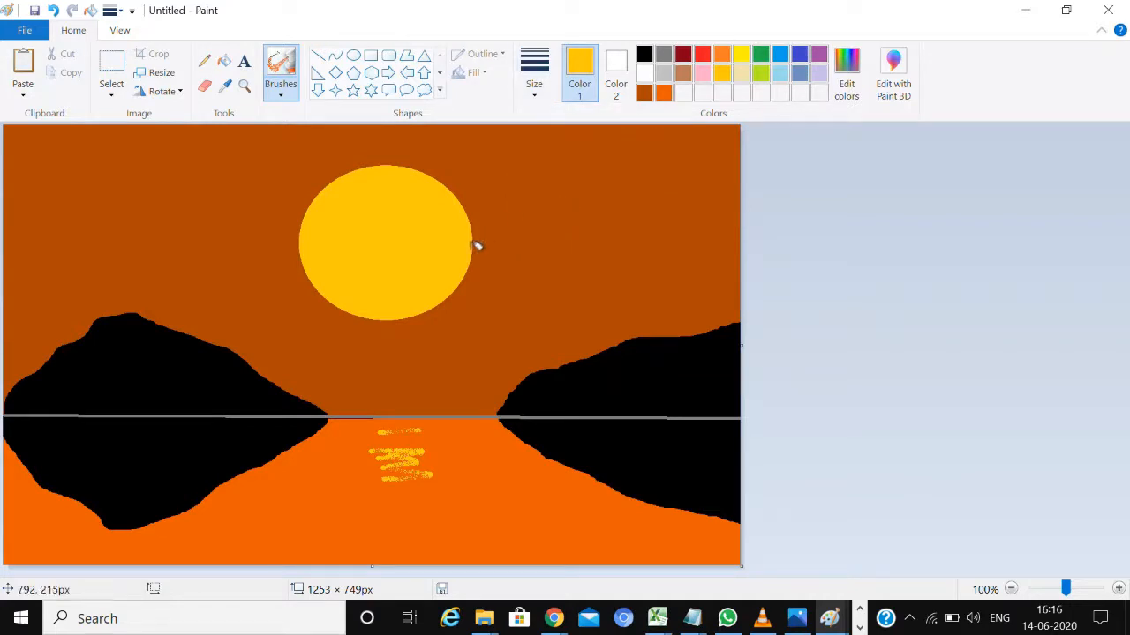
{"action": "mouse_move", "coordinate": [477, 249]}
{"action": "left_mouse_down"}
{"action": "mouse_move", "coordinate": [452, 176]}
{"action": "mouse_move", "coordinate": [467, 210]}
{"action": "mouse_move", "coordinate": [446, 179]}
{"action": "mouse_move", "coordinate": [415, 165]}
{"action": "mouse_move", "coordinate": [371, 166]}
{"action": "mouse_move", "coordinate": [331, 187]}
{"action": "mouse_move", "coordinate": [365, 163]}
{"action": "mouse_move", "coordinate": [423, 162]}
{"action": "mouse_move", "coordinate": [440, 171]}
{"action": "mouse_move", "coordinate": [373, 166]}
{"action": "mouse_move", "coordinate": [322, 183]}
{"action": "mouse_move", "coordinate": [310, 209]}
{"action": "mouse_move", "coordinate": [307, 252]}
{"action": "mouse_move", "coordinate": [323, 281]}
{"action": "mouse_move", "coordinate": [308, 232]}
{"action": "mouse_move", "coordinate": [329, 196]}
{"action": "mouse_move", "coordinate": [316, 267]}
{"action": "mouse_move", "coordinate": [352, 306]}
{"action": "mouse_move", "coordinate": [425, 304]}
{"action": "mouse_move", "coordinate": [475, 256]}
{"action": "mouse_move", "coordinate": [437, 300]}
{"action": "mouse_move", "coordinate": [369, 311]}
{"action": "mouse_move", "coordinate": [353, 306]}
{"action": "mouse_move", "coordinate": [413, 312]}
{"action": "mouse_move", "coordinate": [446, 297]}
{"action": "mouse_move", "coordinate": [475, 266]}
{"action": "mouse_move", "coordinate": [478, 238]}
{"action": "left_mouse_up"}
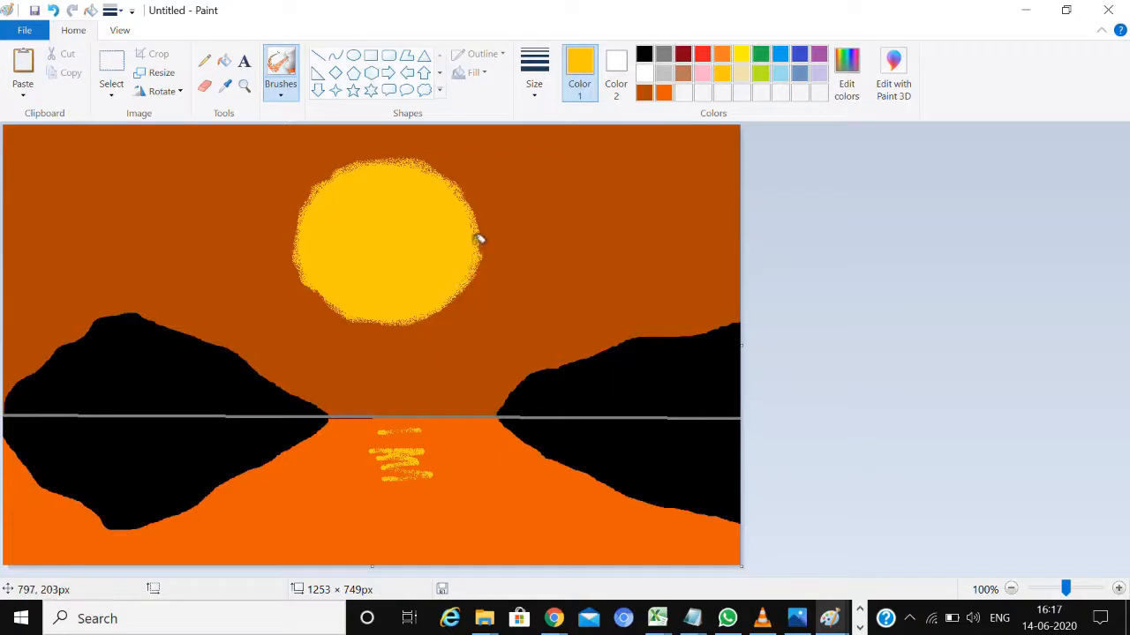
Spray the custom bright orange used for the water lightly over the upper-left and upper-right corners of the sky
{"action": "left_click", "coordinate": [664, 93]}
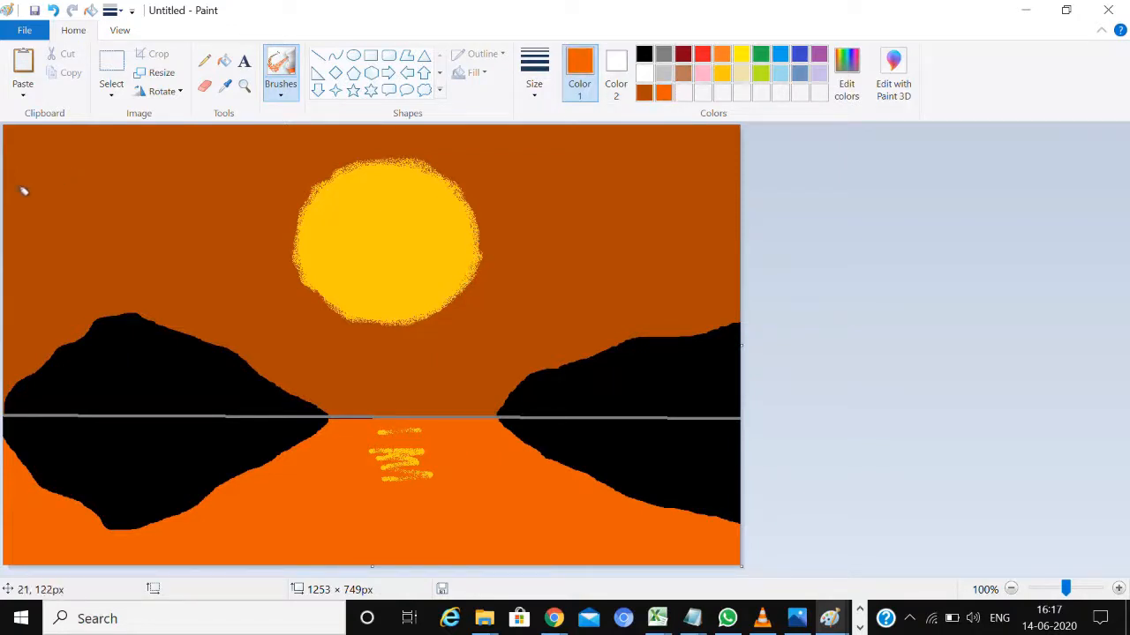
{"action": "mouse_move", "coordinate": [63, 131]}
{"action": "left_mouse_down"}
{"action": "mouse_move", "coordinate": [19, 152]}
{"action": "mouse_move", "coordinate": [158, 65]}
{"action": "mouse_move", "coordinate": [43, 133]}
{"action": "mouse_move", "coordinate": [8, 214]}
{"action": "mouse_move", "coordinate": [97, 115]}
{"action": "mouse_move", "coordinate": [63, 128]}
{"action": "mouse_move", "coordinate": [21, 173]}
{"action": "left_mouse_up"}
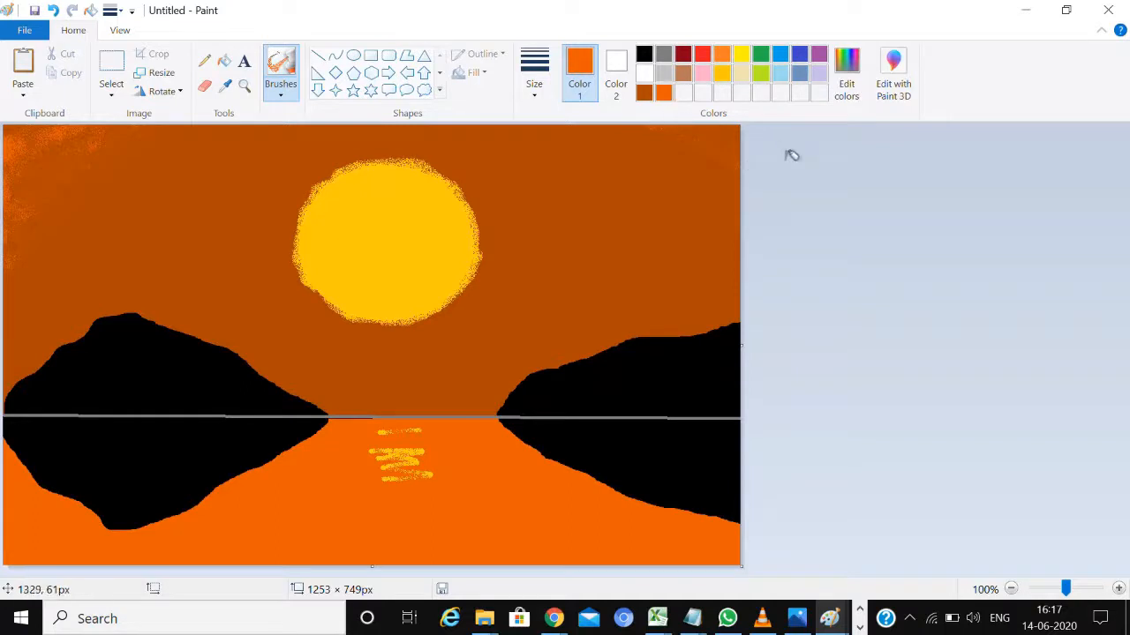
{"action": "left_click", "coordinate": [636, 192]}
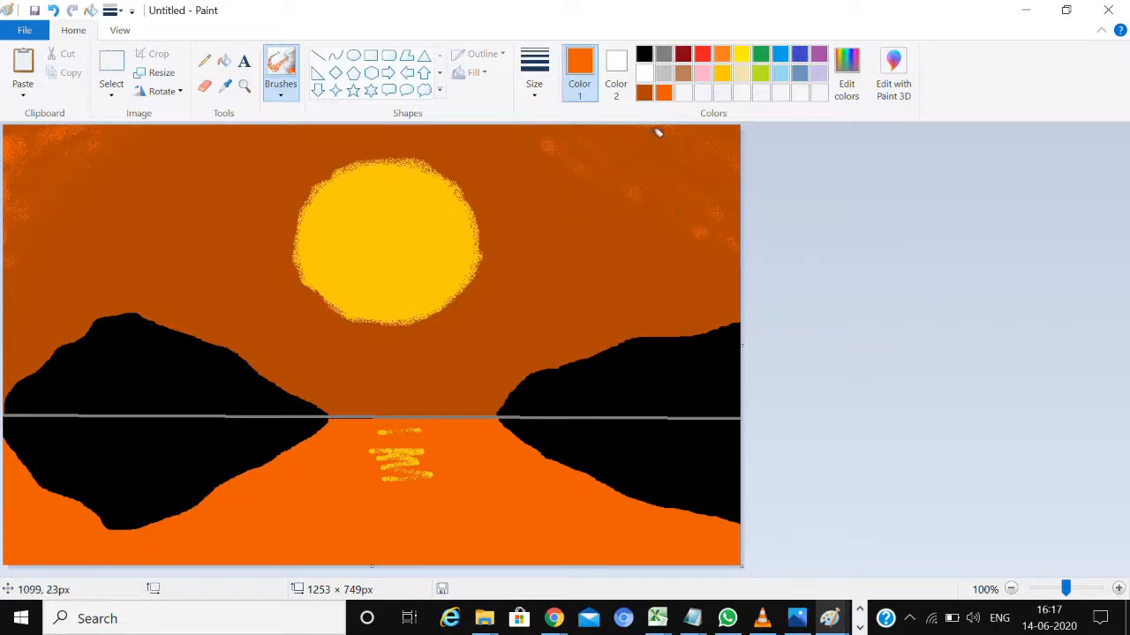
Spray horizontal strokes of the sky's dark orange along the lower edge of the water as shading
{"action": "left_click", "coordinate": [644, 92]}
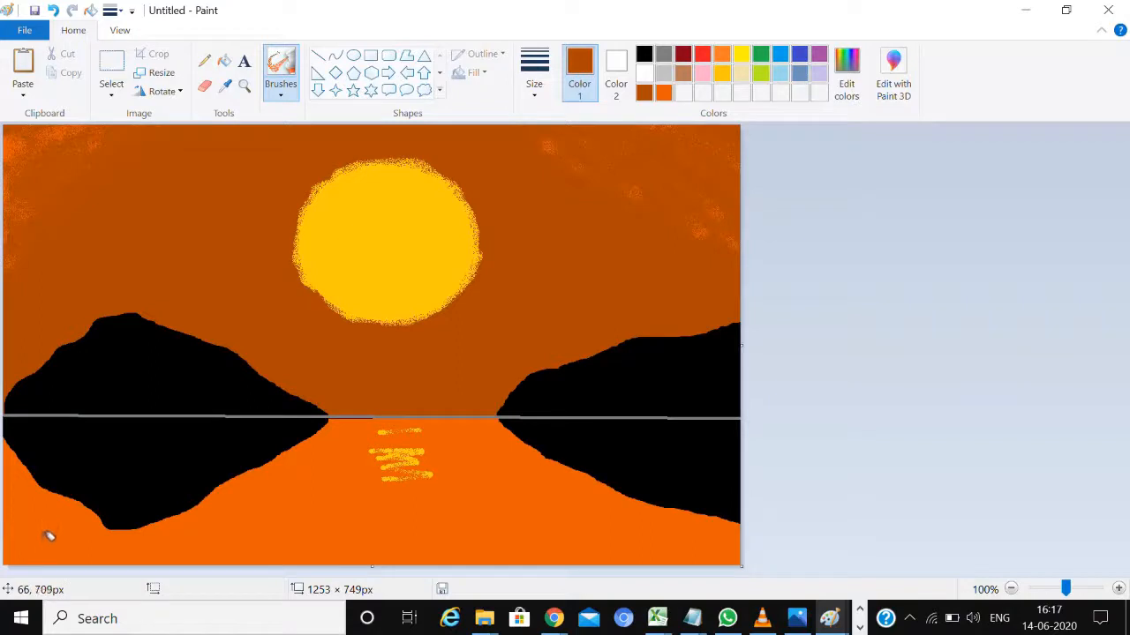
{"action": "left_click_drag", "start_coordinate": [49, 535], "coordinate": [430, 540]}
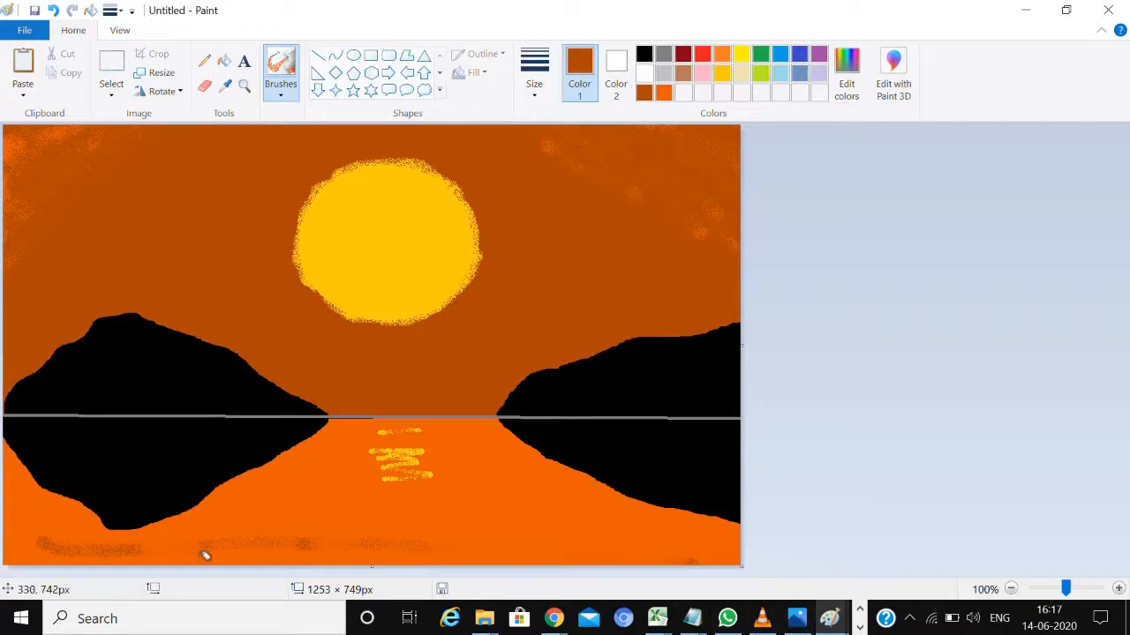
{"action": "left_click_drag", "start_coordinate": [16, 558], "coordinate": [441, 550]}
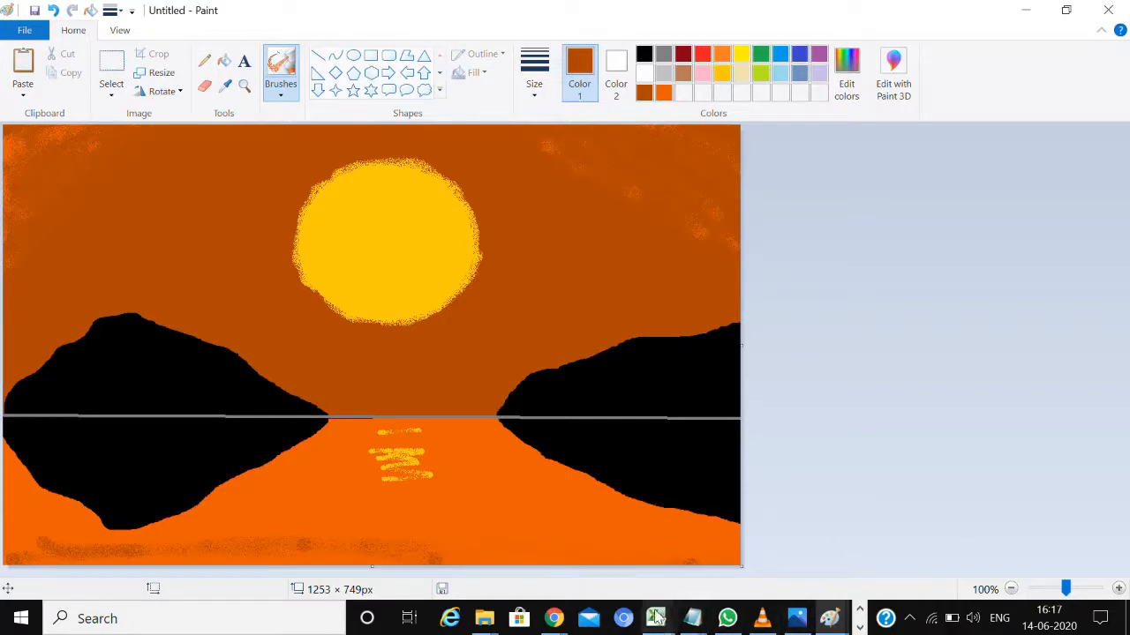
{"action": "left_click", "coordinate": [860, 626]}
{"action": "left_click", "coordinate": [457, 617]}
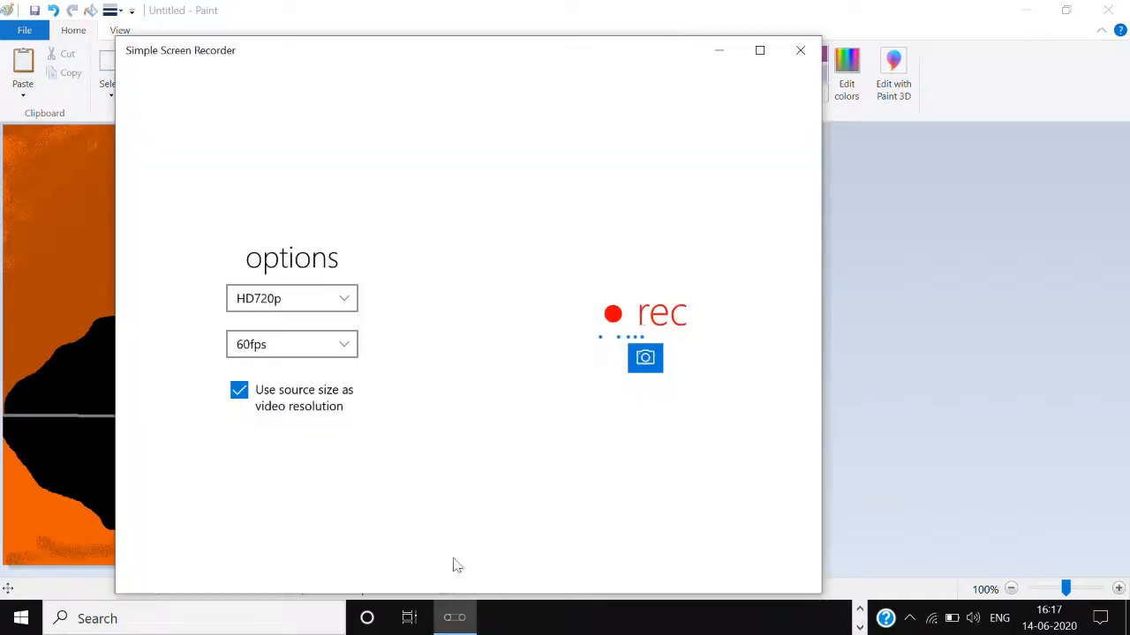